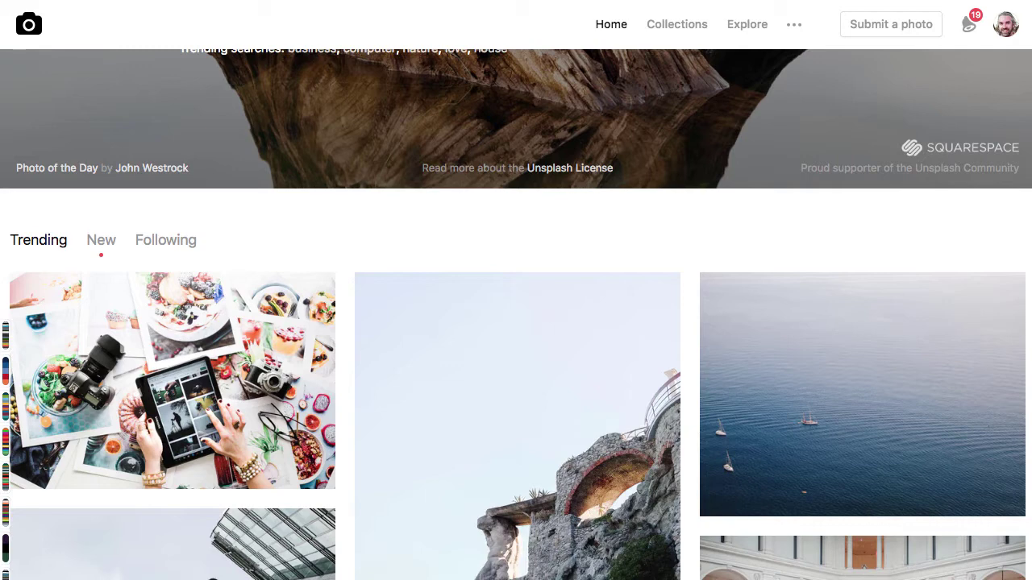
# Step: Open the trending flat-lay photo of food, cameras and a tablet and download it
pyautogui.click(240, 364)
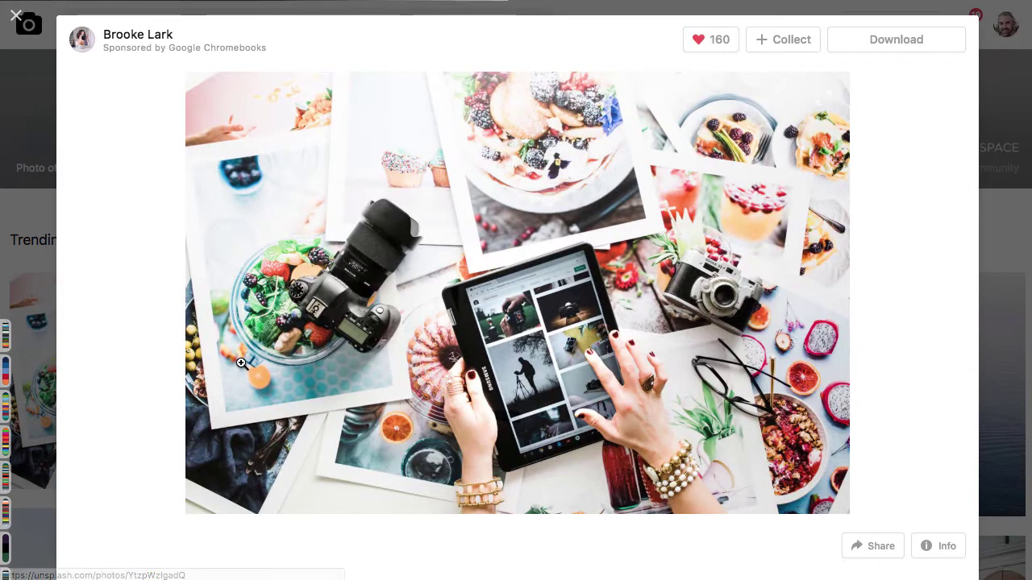
pyautogui.click(916, 40)
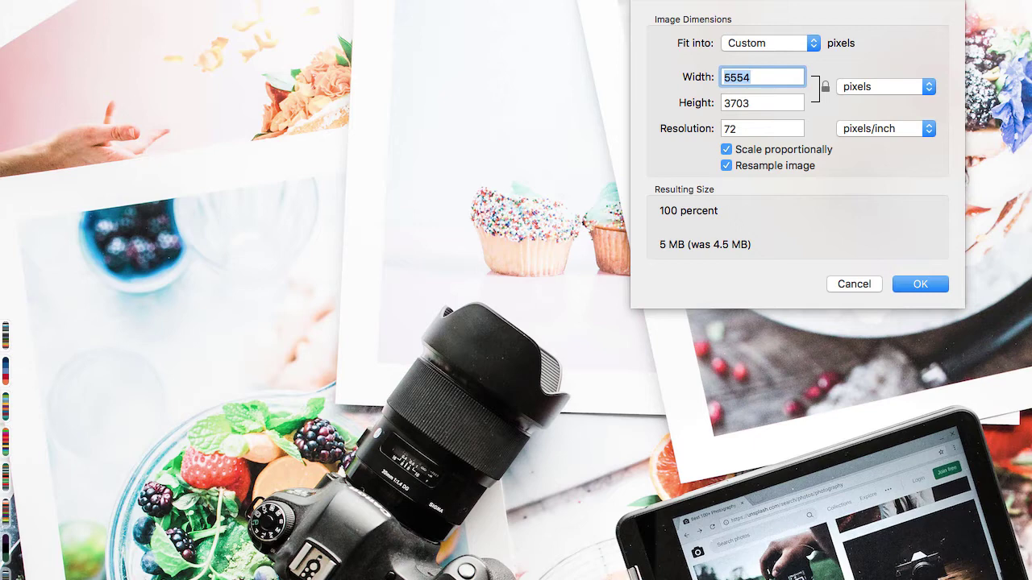
# Step: Leave Preview and return to the browser's Unsplash embedder page
pyautogui.press('super+Tab')
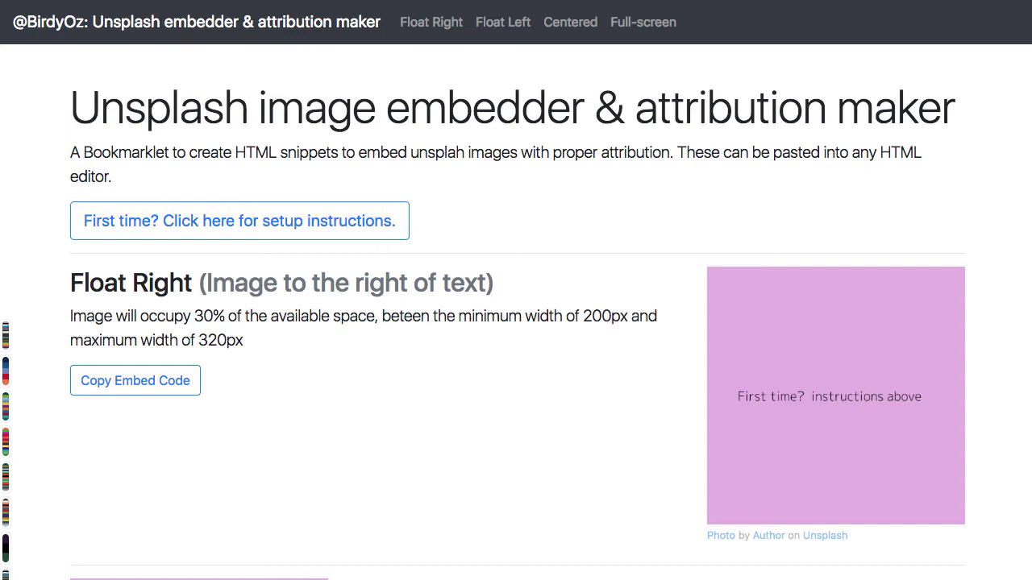
# Step: Follow the first-time setup and add the embedder bookmarklet to the visible bookmarks bar
pyautogui.click(208, 229)
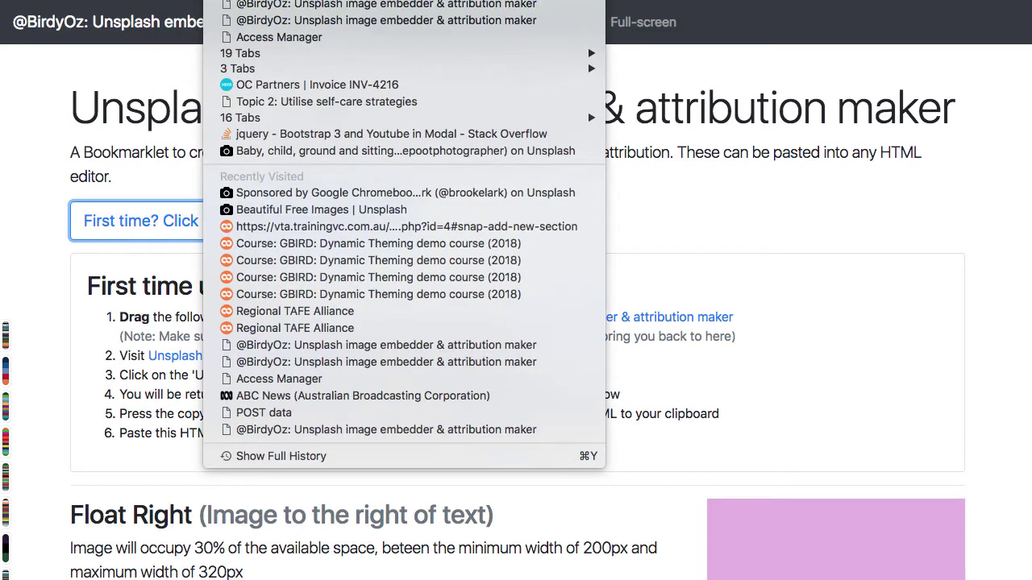
pyautogui.press('super+shift+b')
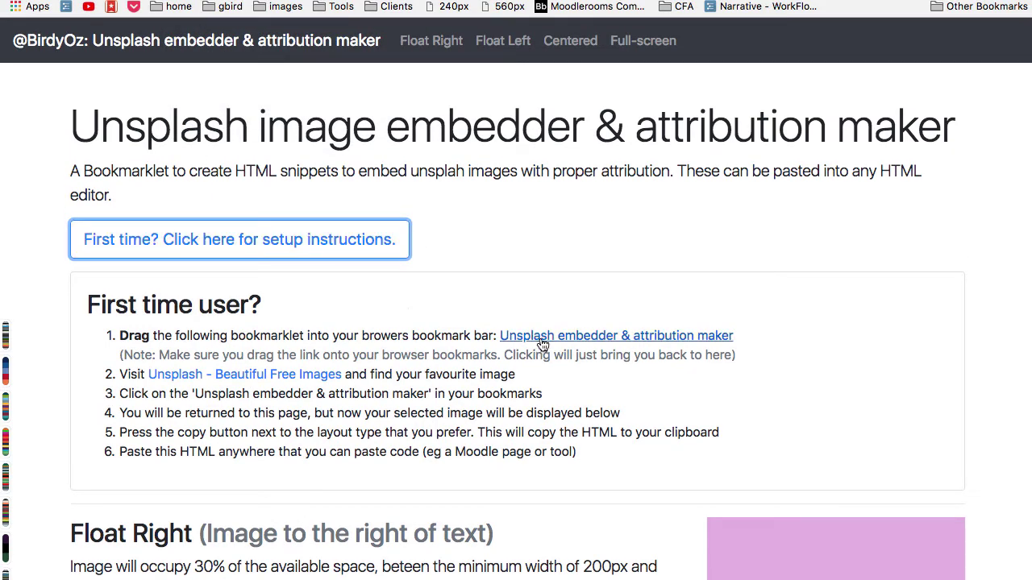
pyautogui.moveTo(543, 344); pyautogui.dragTo(104, 8)
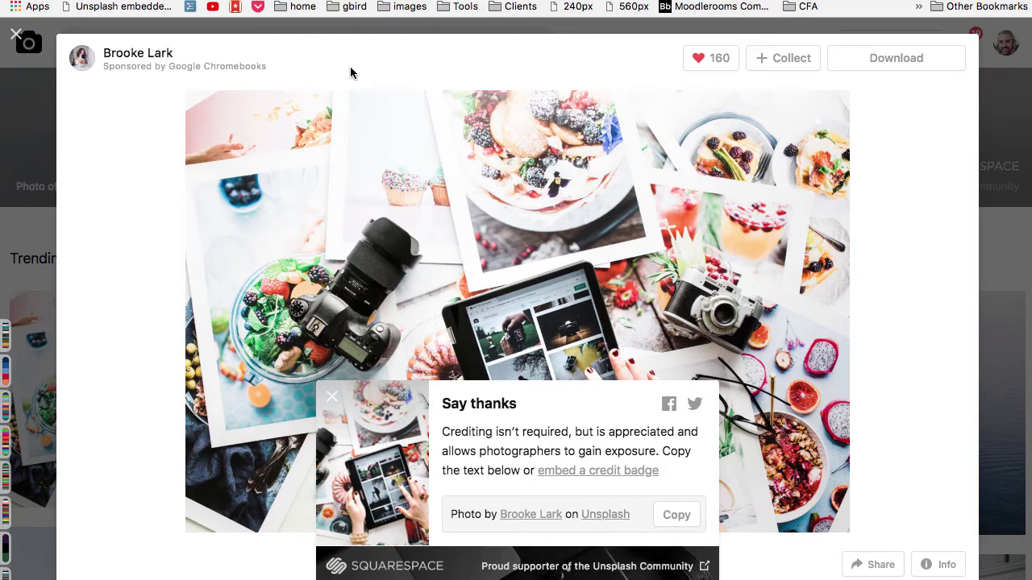
# Step: Run the 'Unsplash embedder' bookmarklet on the open food flat-lay photo
pyautogui.click(151, 14)
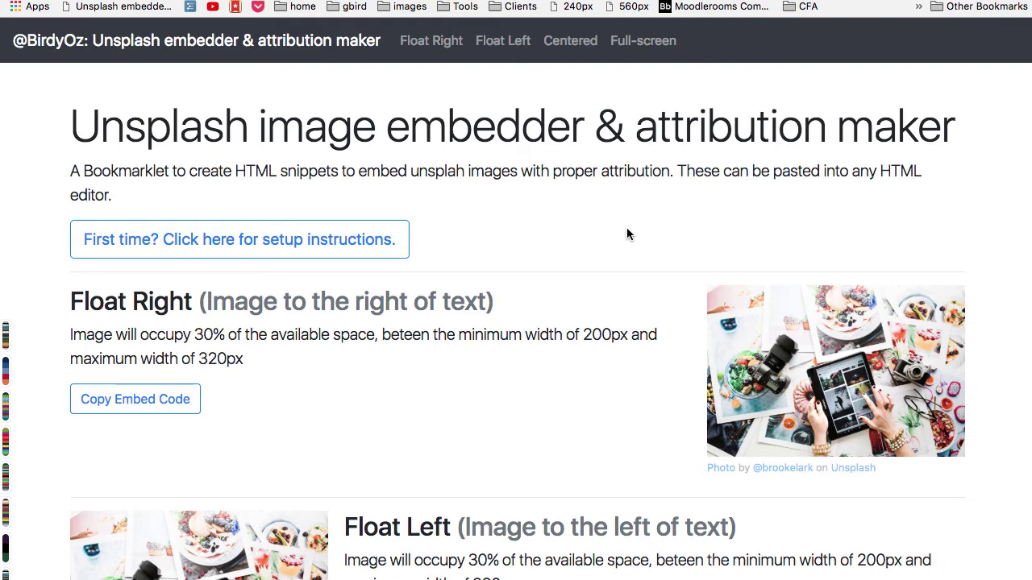
# Step: Copy the food photo's Float Right embed code and move to the Moodle summary editor
pyautogui.scroll(-3, 627, 228)
pyautogui.scroll(-1, 626, 229)
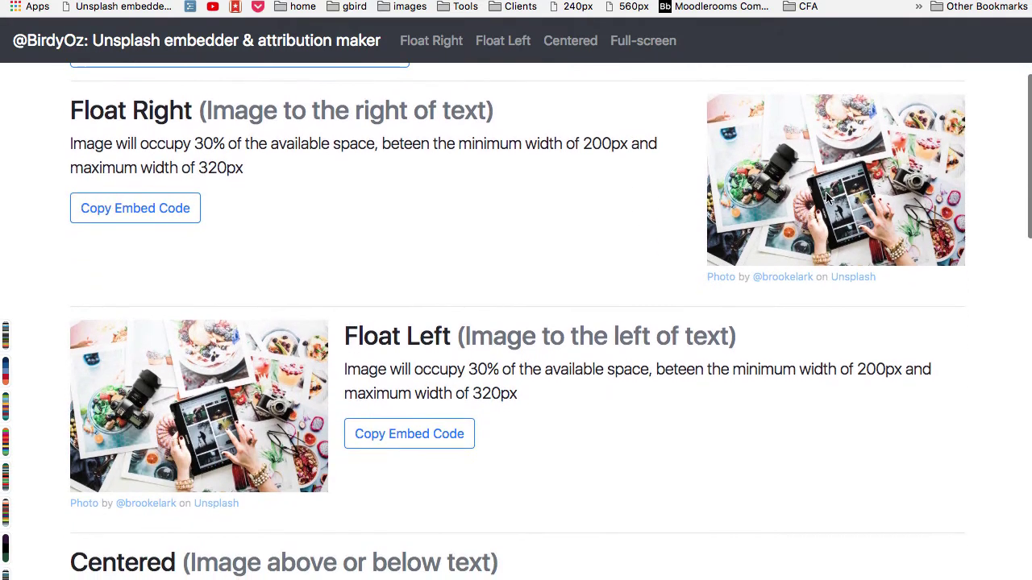
pyautogui.scroll(-3, 547, 287)
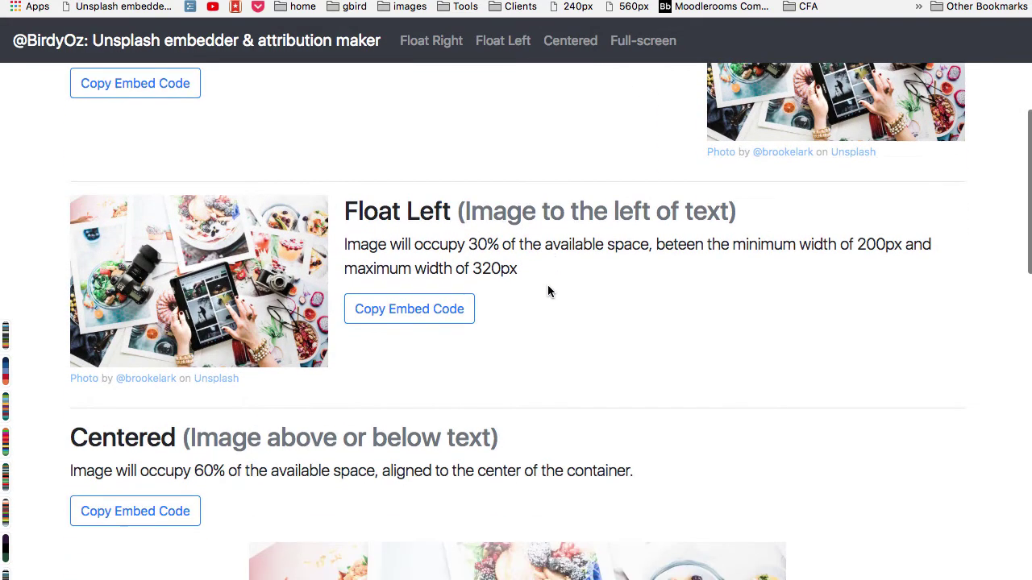
pyautogui.scroll(-2, 548, 287)
pyautogui.scroll(-5, 548, 285)
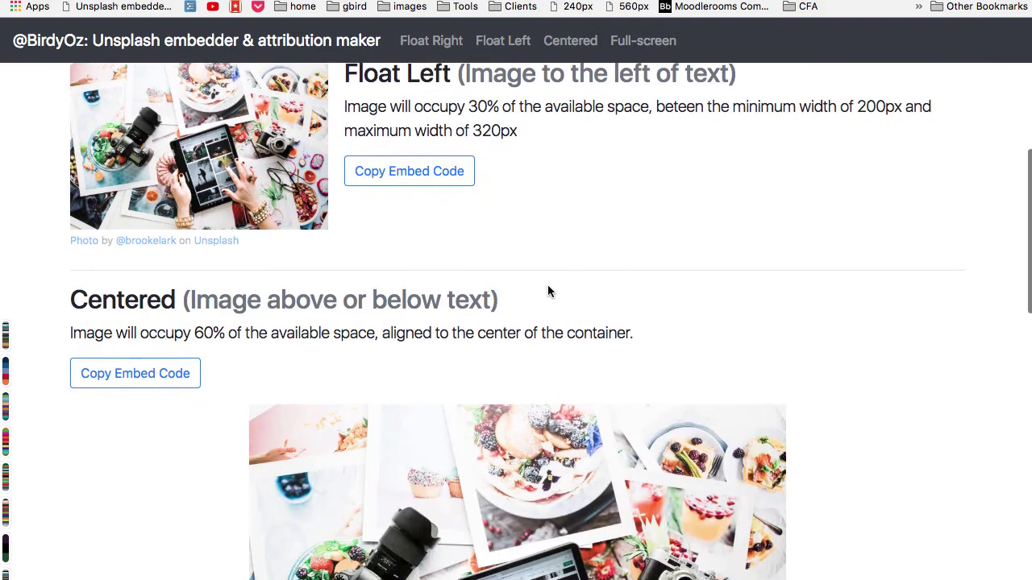
pyautogui.scroll(-8, 548, 285)
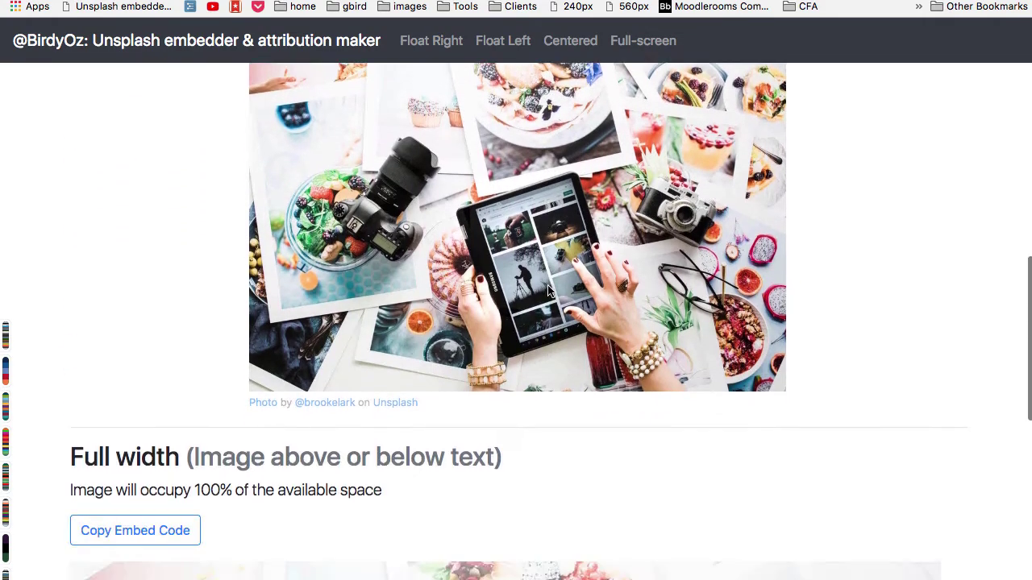
pyautogui.scroll(9, 548, 287)
pyautogui.scroll(8, 548, 290)
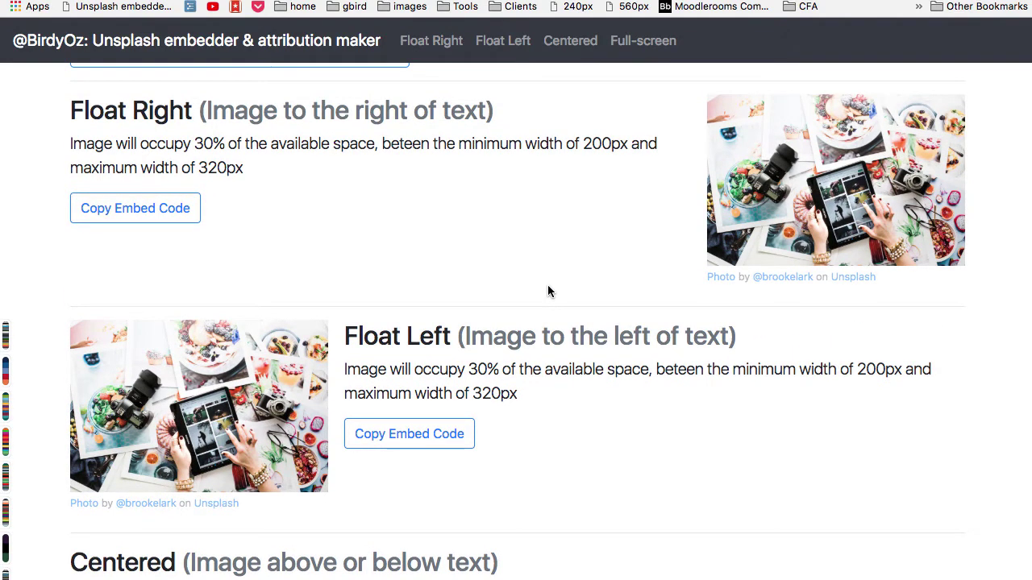
pyautogui.click(165, 220)
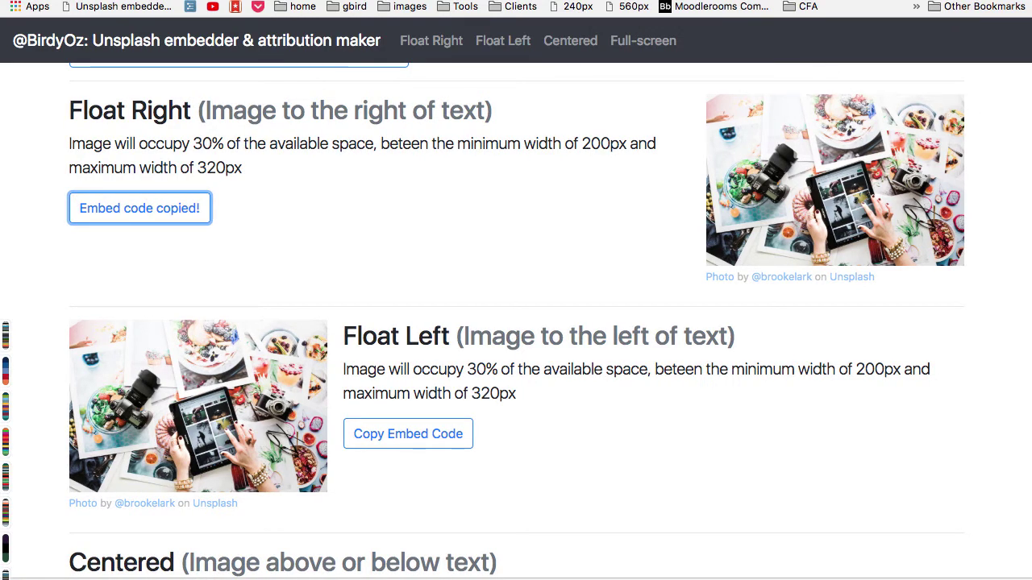
pyautogui.hotkey('ctrl', 'Tab')
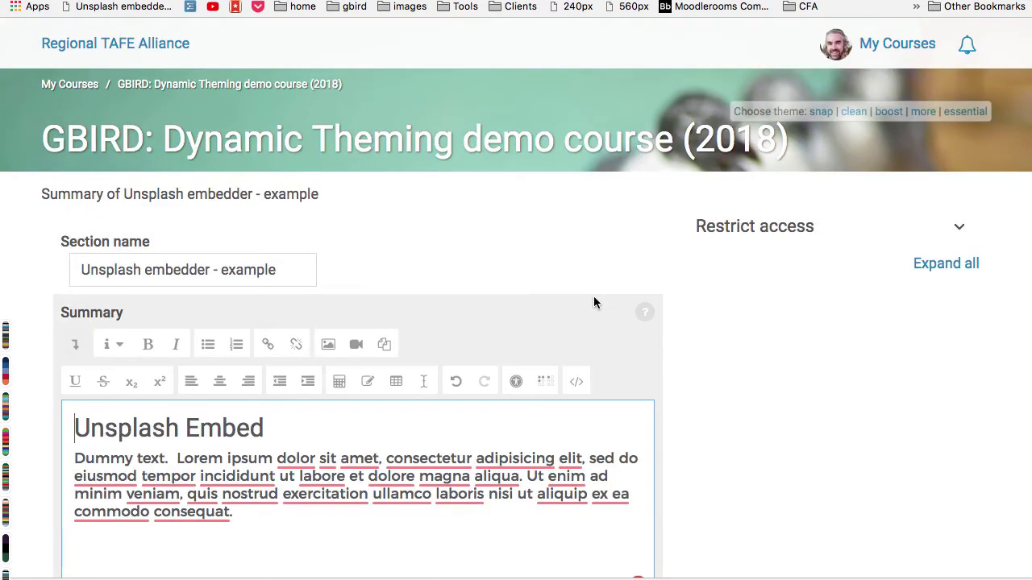
# Step: Paste the Float Right embed code at the top of the summary's HTML source, then return to Unsplash
pyautogui.scroll(-1, 947, 395)
pyautogui.scroll(1, 947, 395)
pyautogui.click(582, 387)
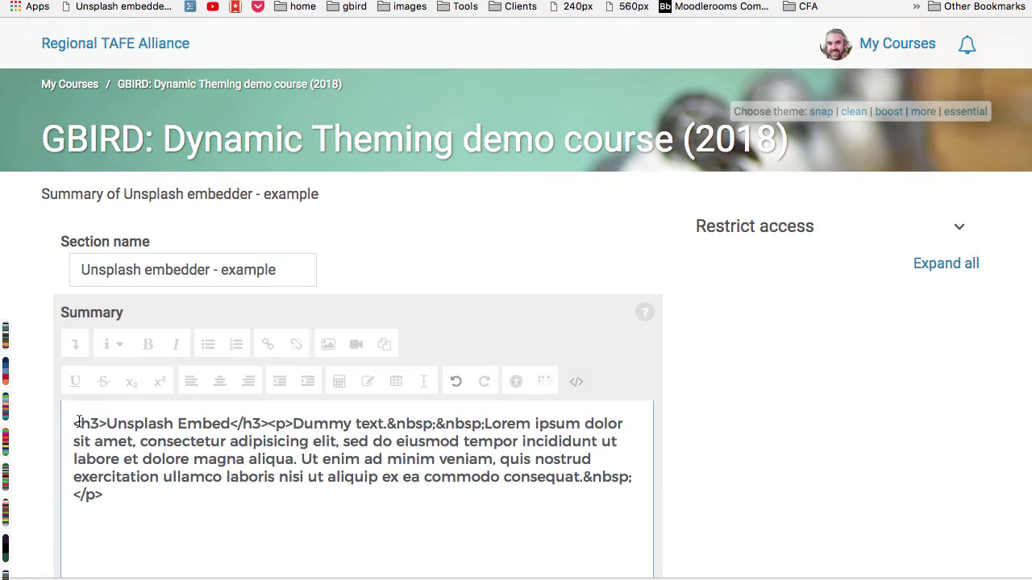
pyautogui.press('super+v')
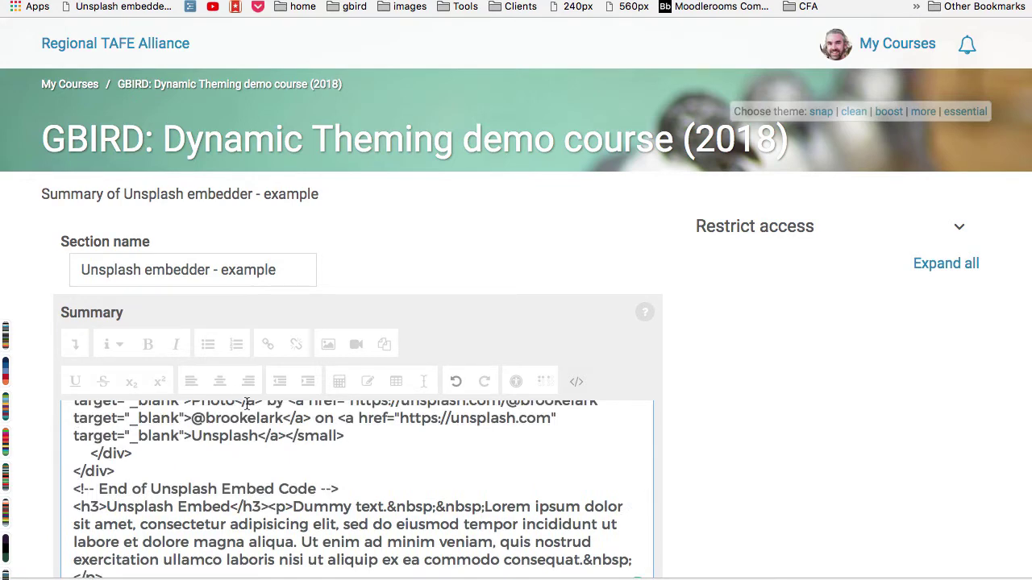
pyautogui.scroll(-3, 248, 405)
pyautogui.scroll(2, 536, 335)
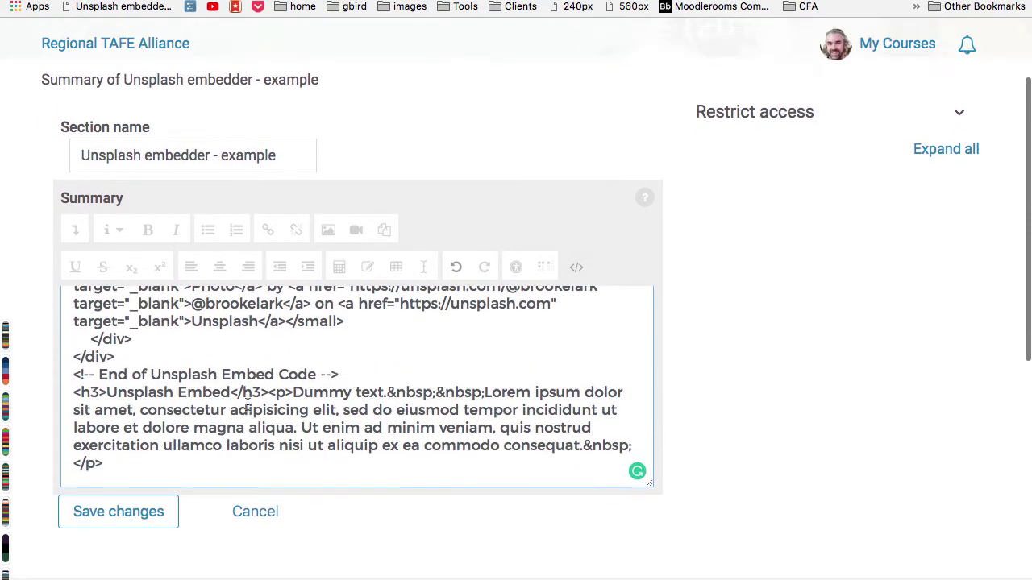
pyautogui.click(575, 330)
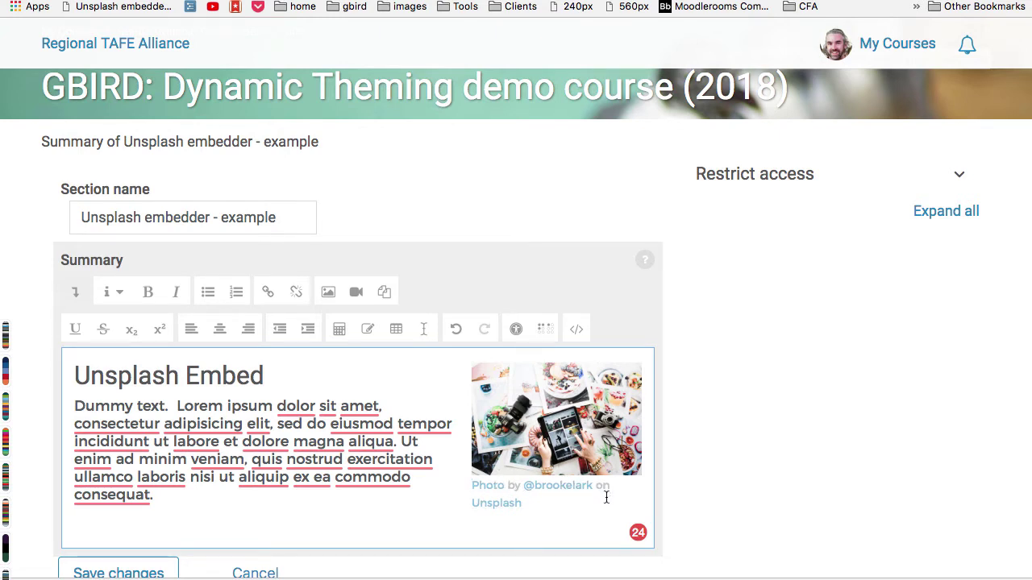
pyautogui.hotkey('shift', 'Tab')
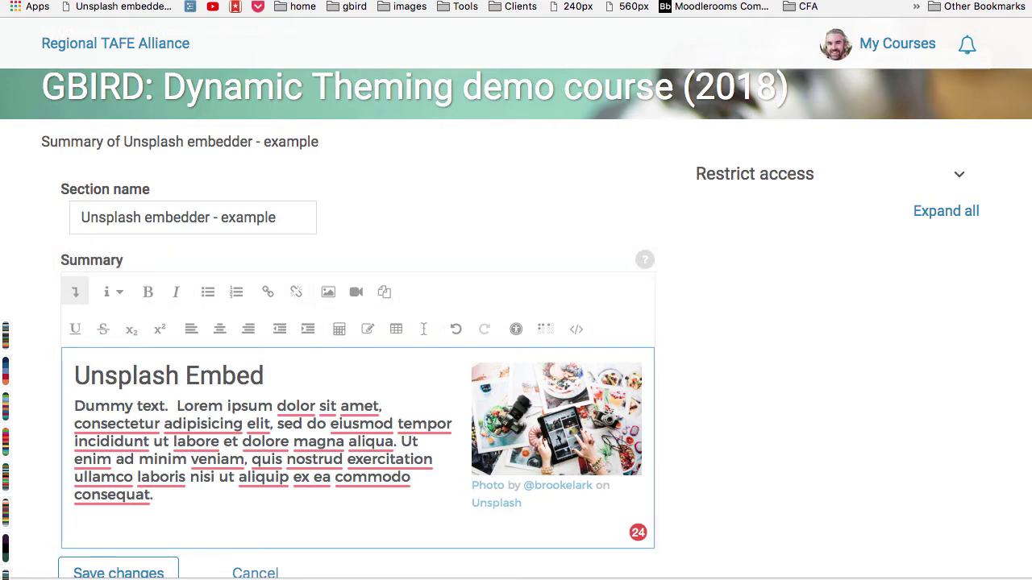
pyautogui.hotkey('ctrl', 'Tab')
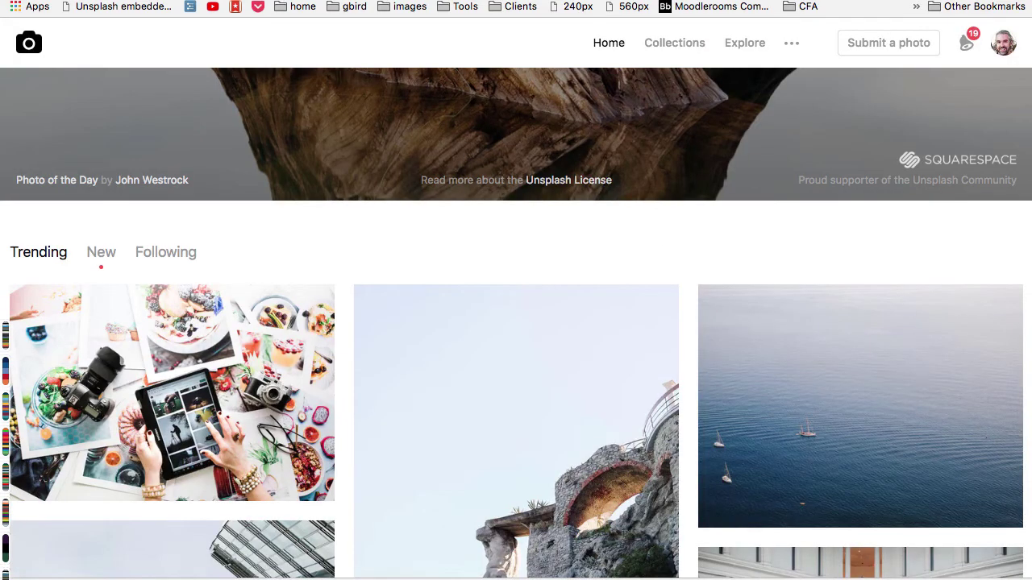
# Step: Open the laptop-among-greenhouse-plants photo and load it into the embedder via the bookmarklet
pyautogui.scroll(-8, 822, 285)
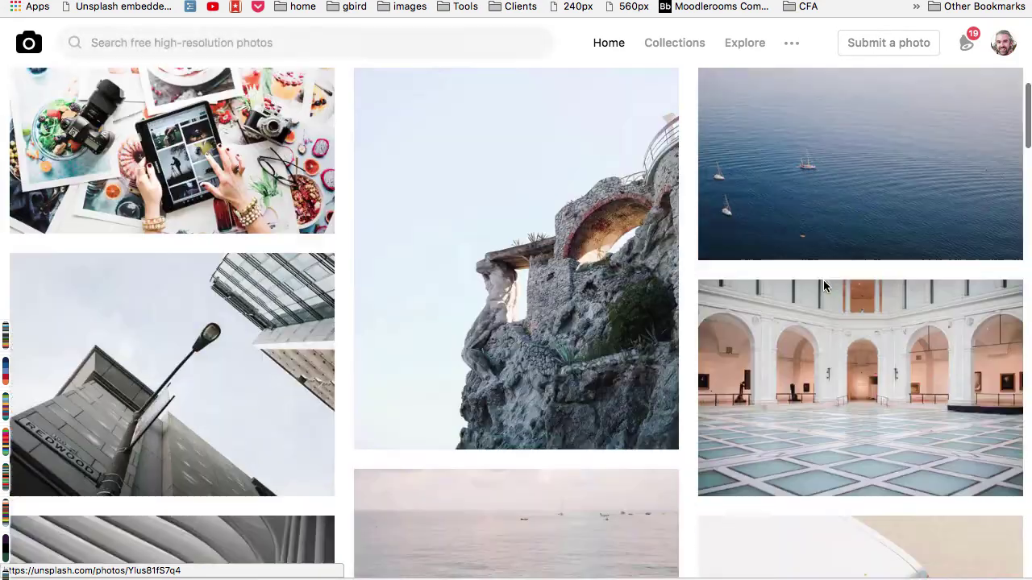
pyautogui.scroll(-7, 823, 285)
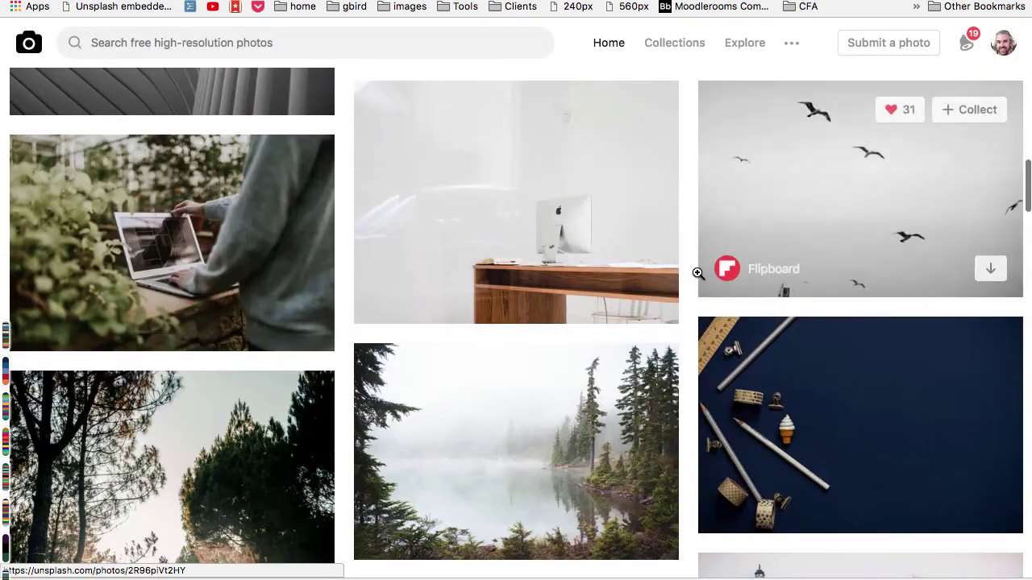
pyautogui.click(268, 241)
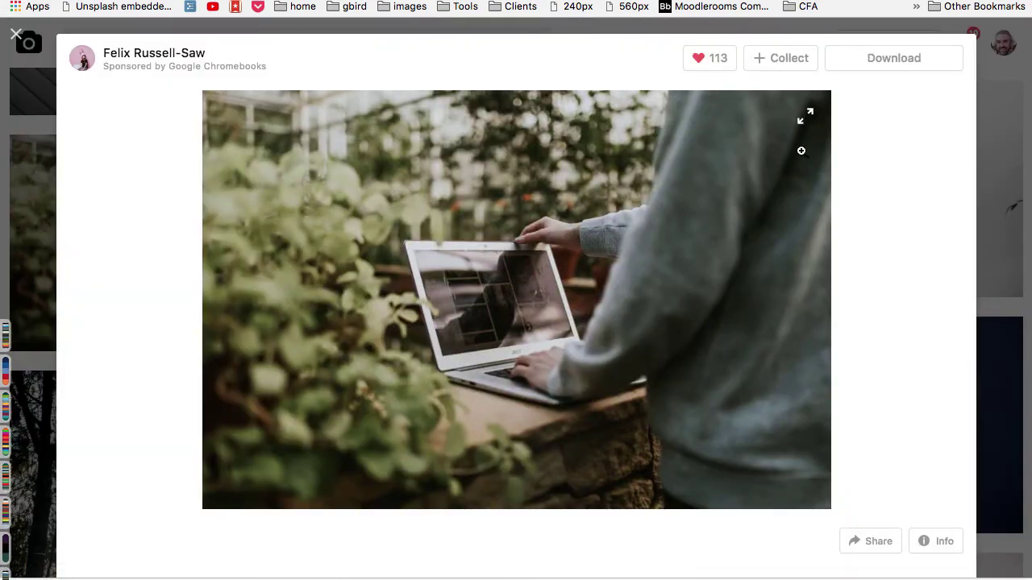
pyautogui.click(127, 6)
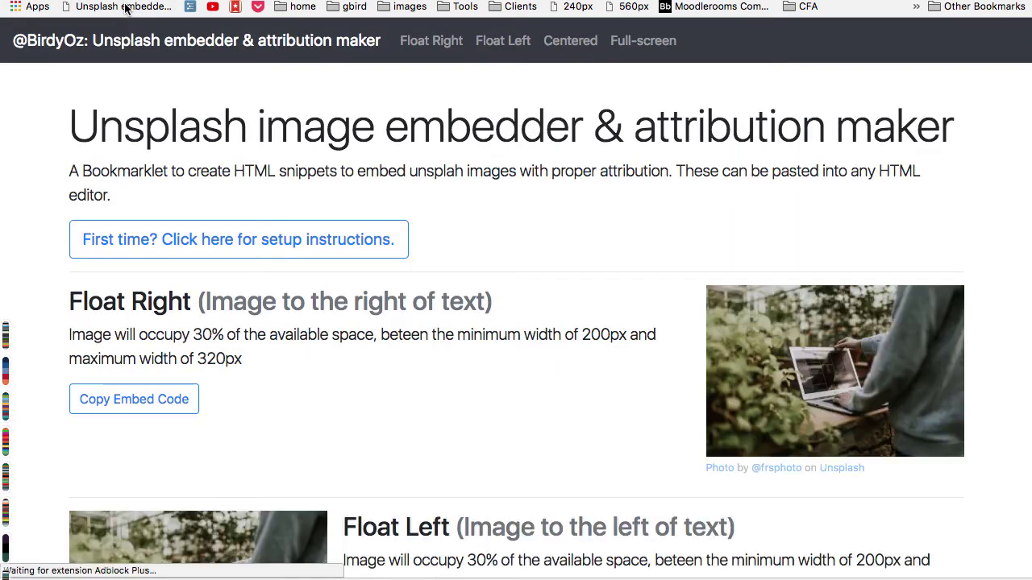
# Step: Copy the laptop photo's Full width embed code
pyautogui.scroll(-1, 450, 169)
pyautogui.scroll(-15, 450, 169)
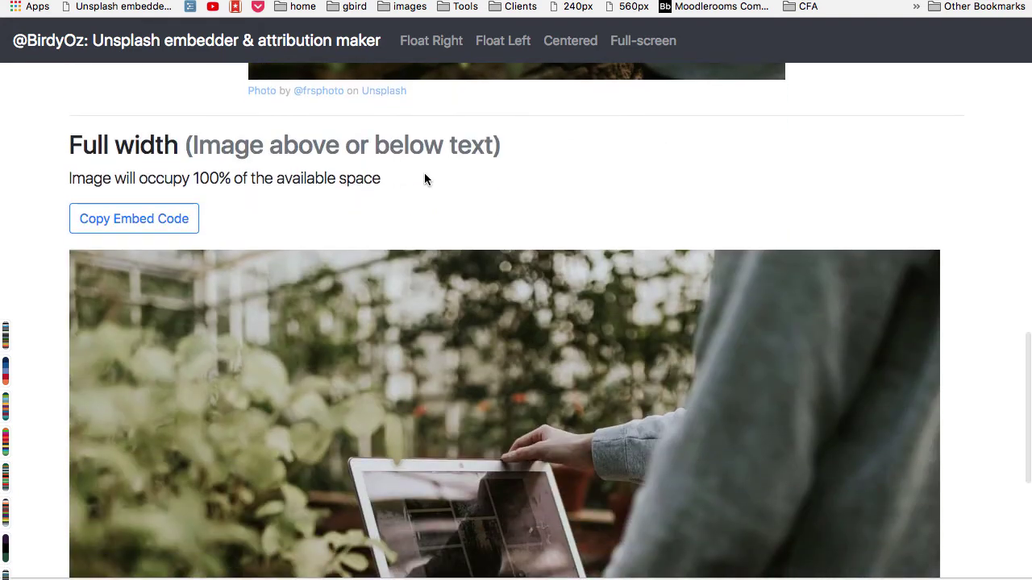
pyautogui.click(168, 222)
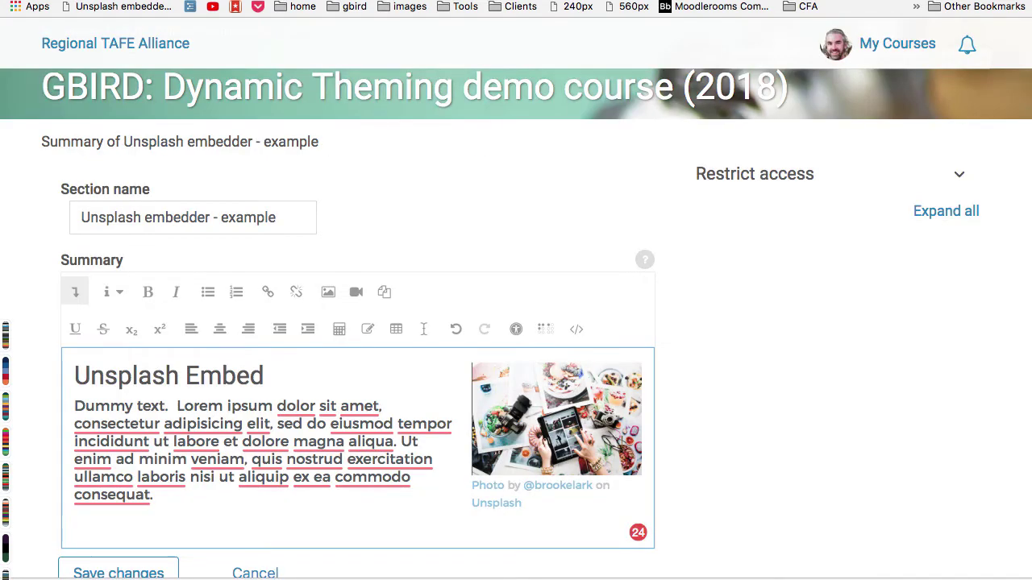
# Step: Paste the Full width embed code after the summary text in the HTML source
pyautogui.click(576, 330)
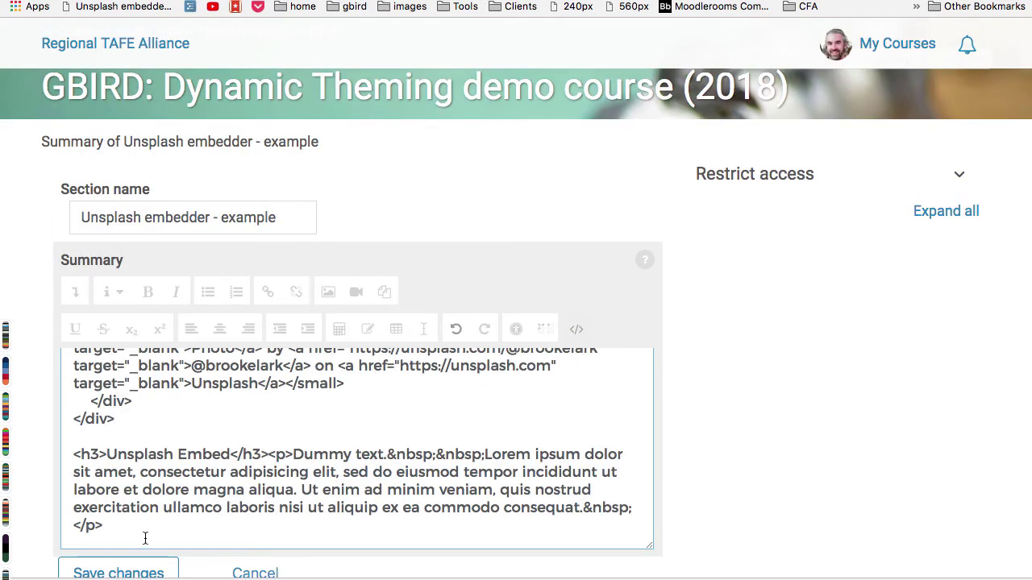
pyautogui.press('super+z')
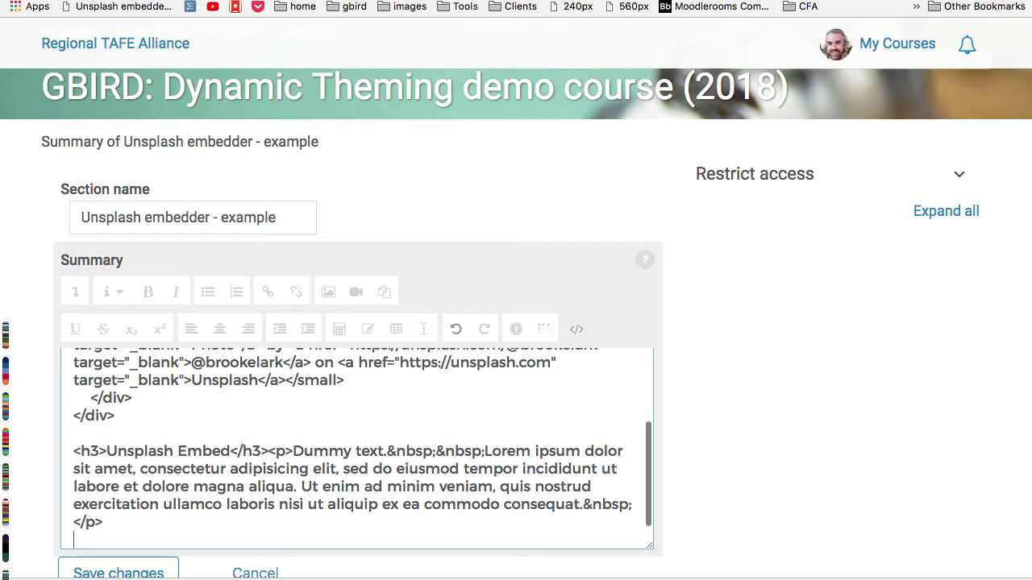
pyautogui.press('super+z')
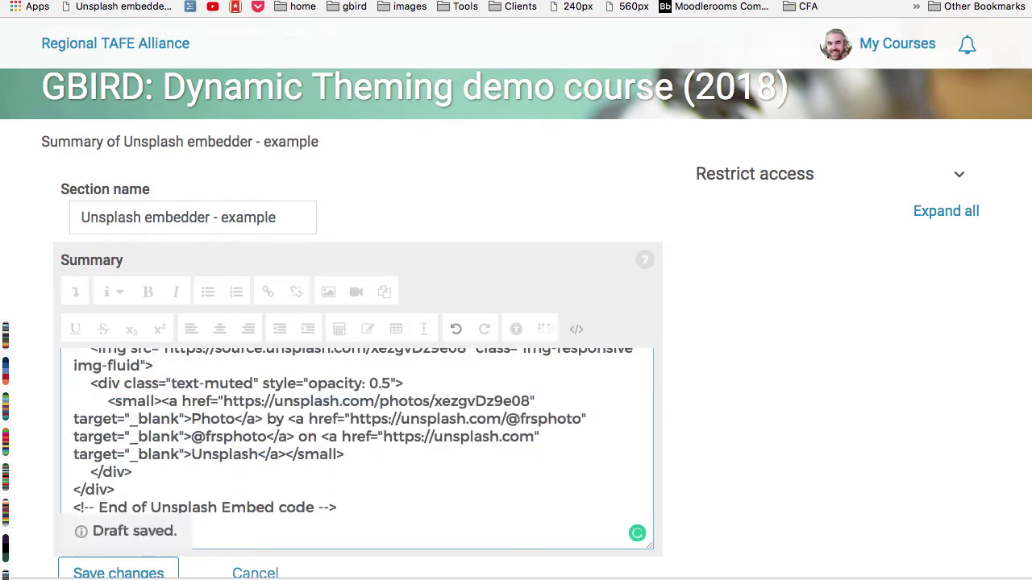
pyautogui.click(575, 330)
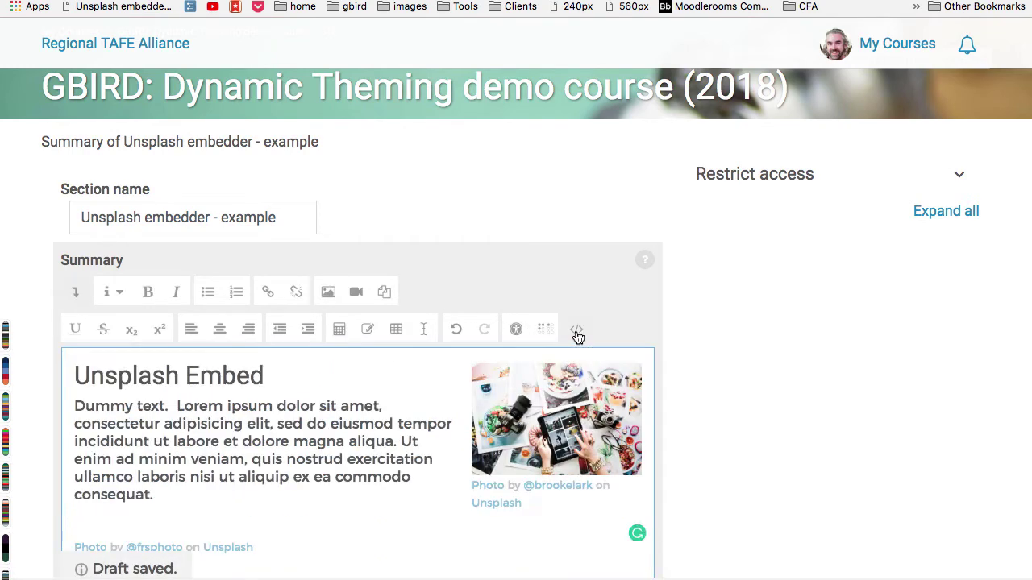
# Step: Save the section summary with both embedded photos
pyautogui.scroll(-4, 435, 426)
pyautogui.scroll(3, 435, 425)
pyautogui.scroll(-2, 435, 425)
pyautogui.scroll(2, 435, 425)
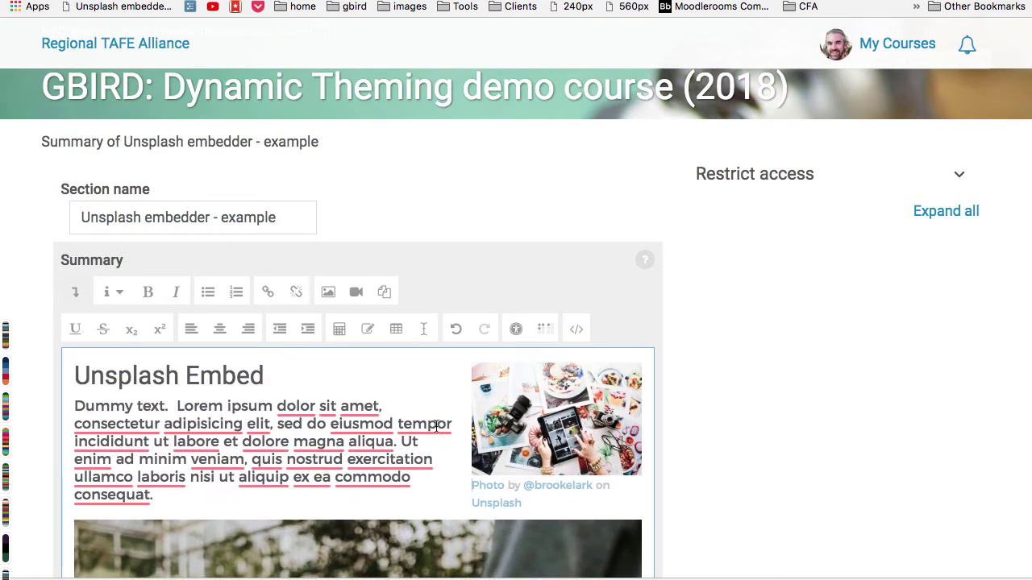
pyautogui.scroll(-8, 513, 431)
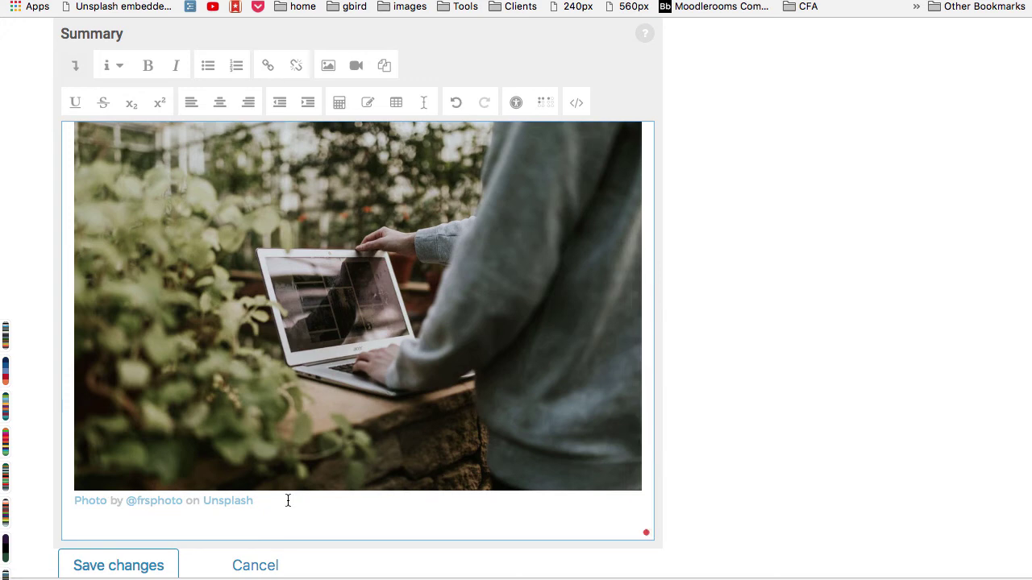
pyautogui.click(118, 567)
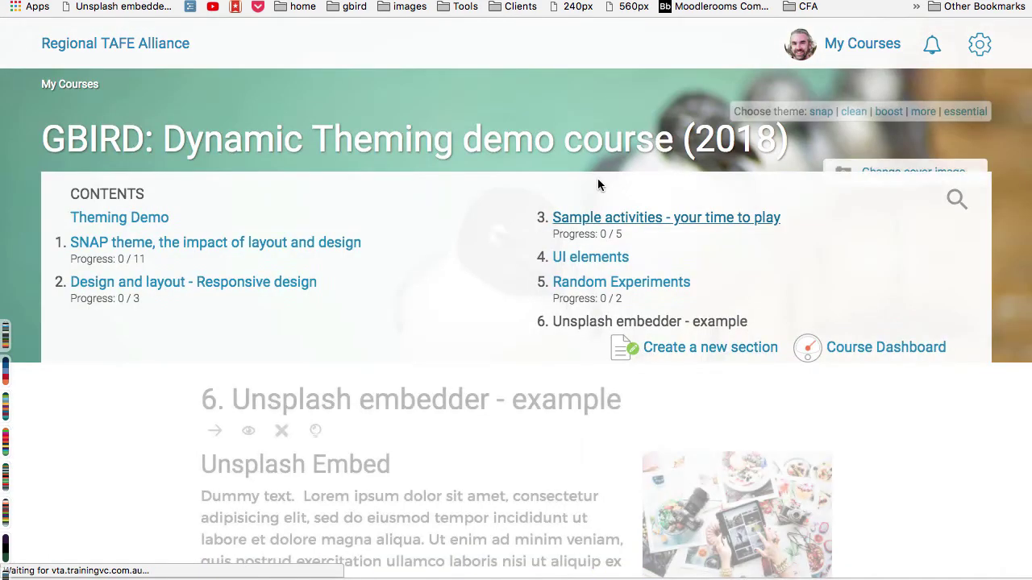
# Step: Review both credited photos in section 6, then return to the embedder page
pyautogui.scroll(-2, 587, 235)
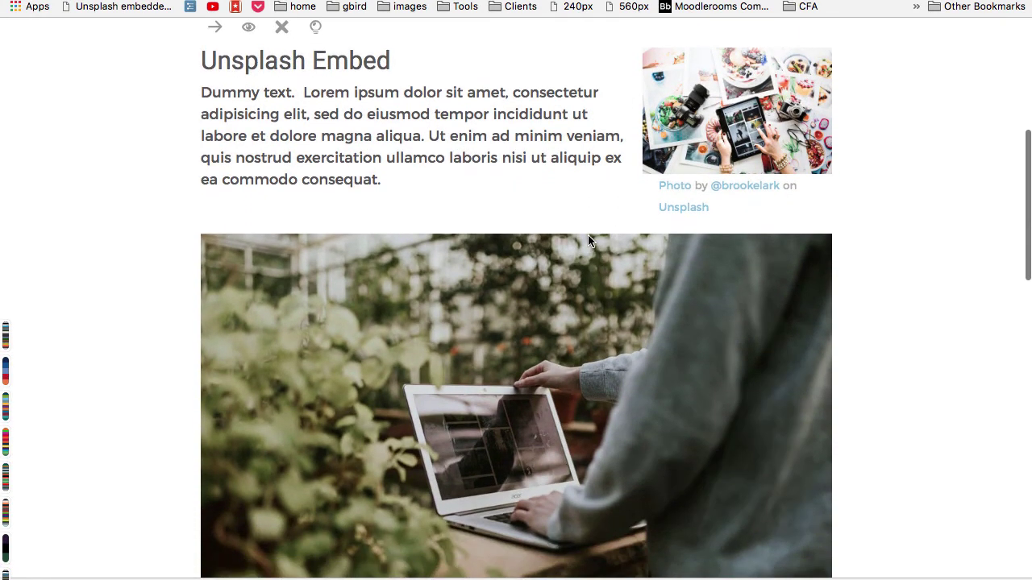
pyautogui.scroll(-5, 589, 236)
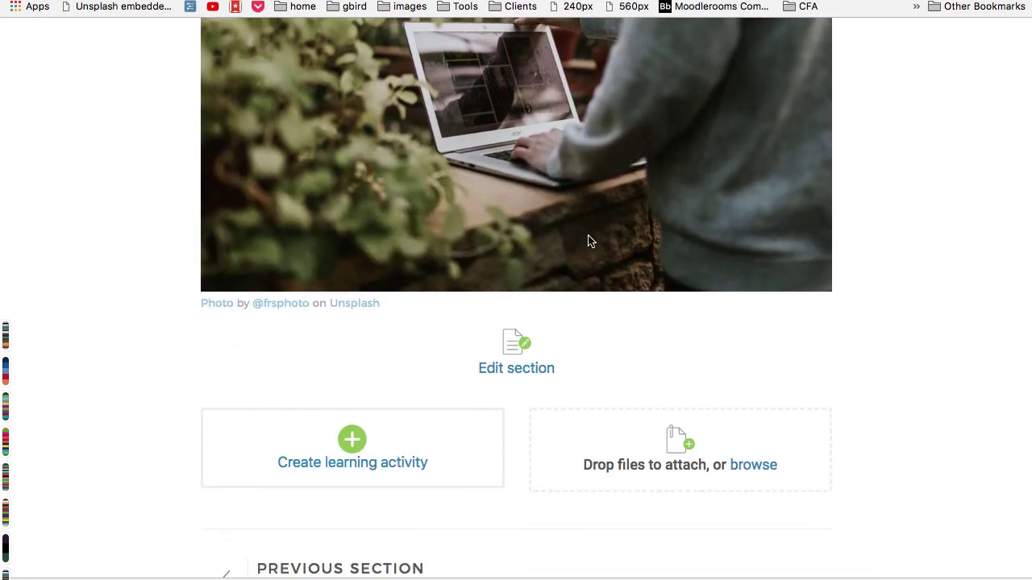
pyautogui.scroll(3, 588, 240)
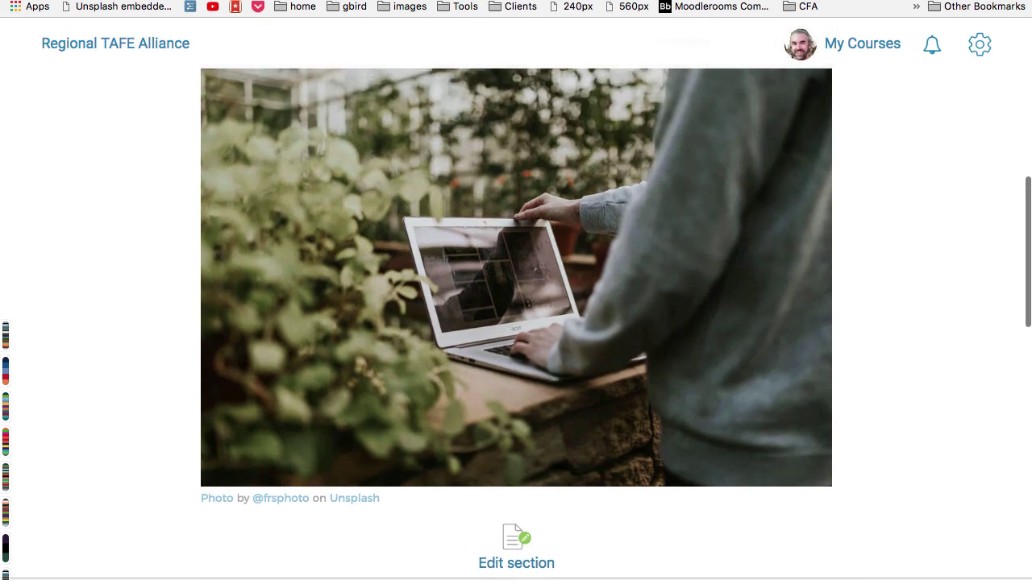
pyautogui.hotkey('ctrl', 'Tab')
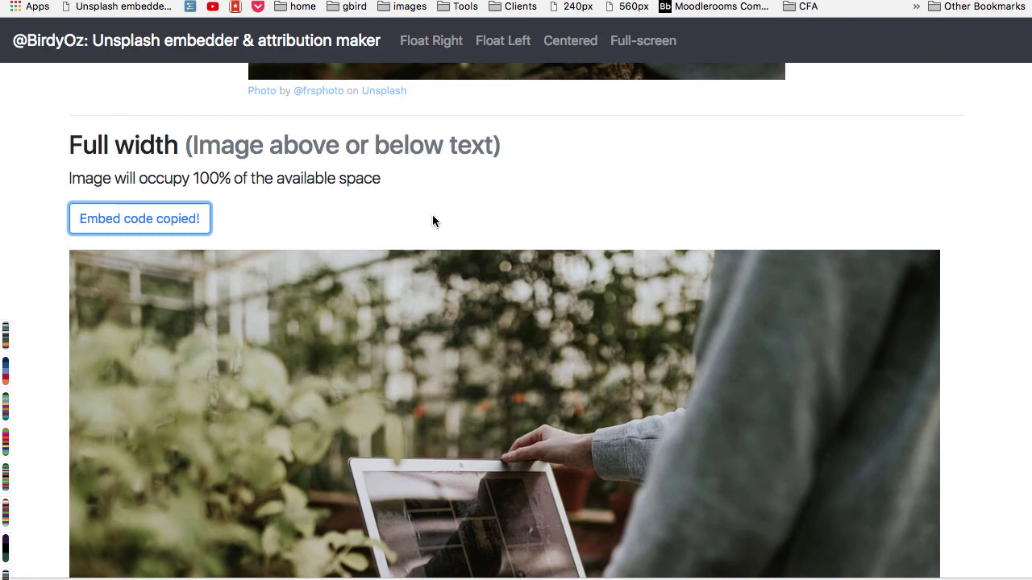
# Step: Show the six-step first-time setup instructions and drag the Unsplash embedder bookmarklet to the bookmarks bar
pyautogui.scroll(10, 433, 221)
pyautogui.scroll(4, 433, 219)
pyautogui.click(295, 236)
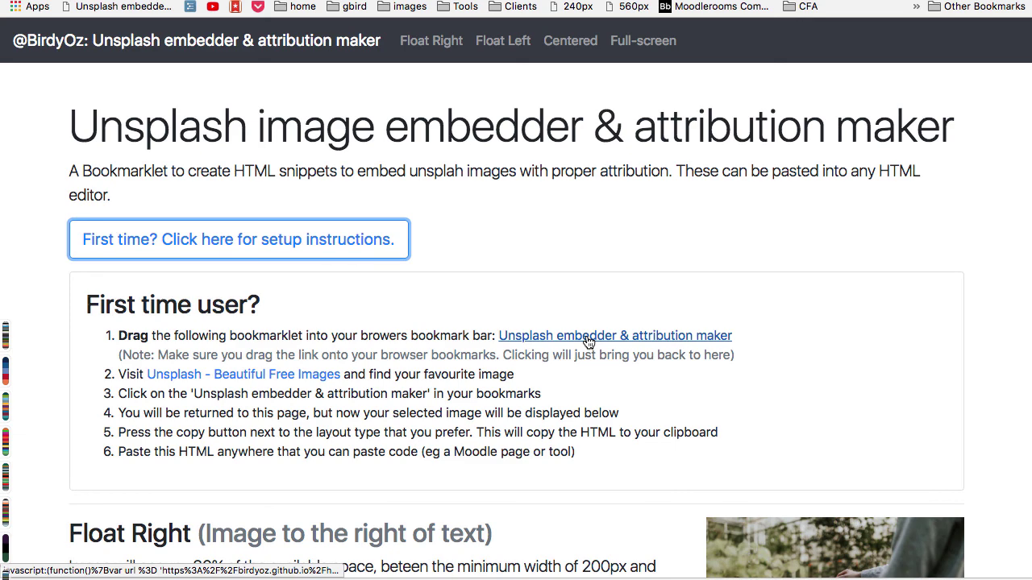
pyautogui.moveTo(568, 336); pyautogui.dragTo(117, 20)
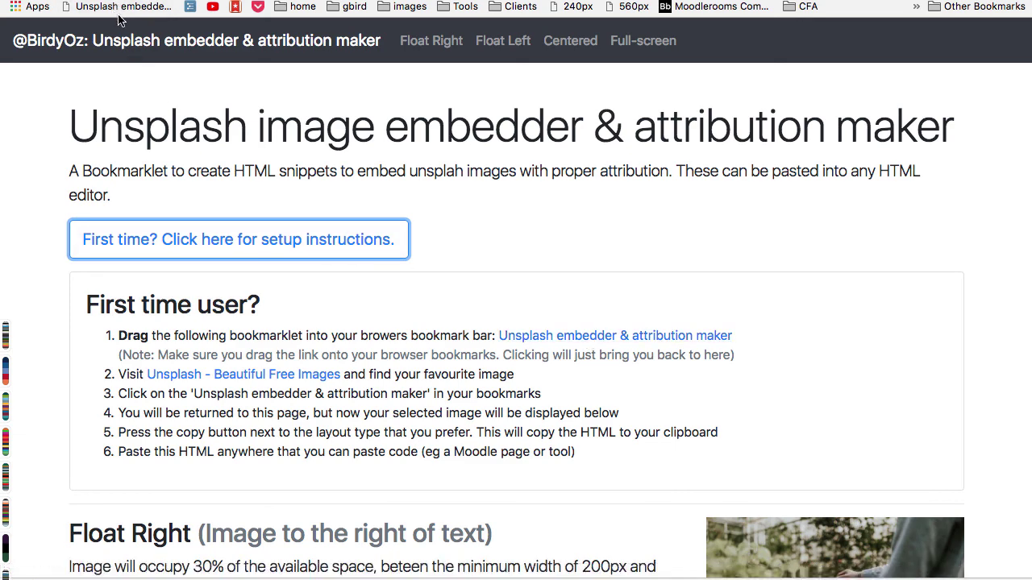